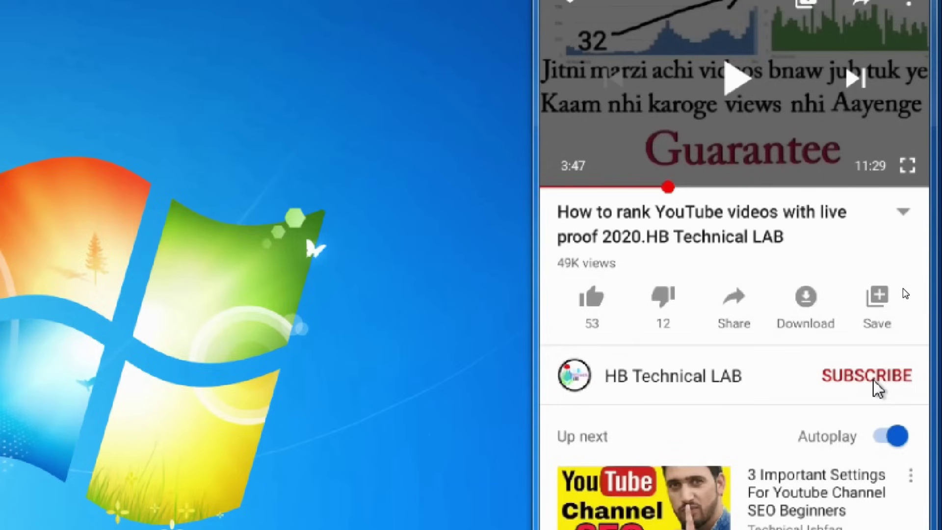
click(874, 381)
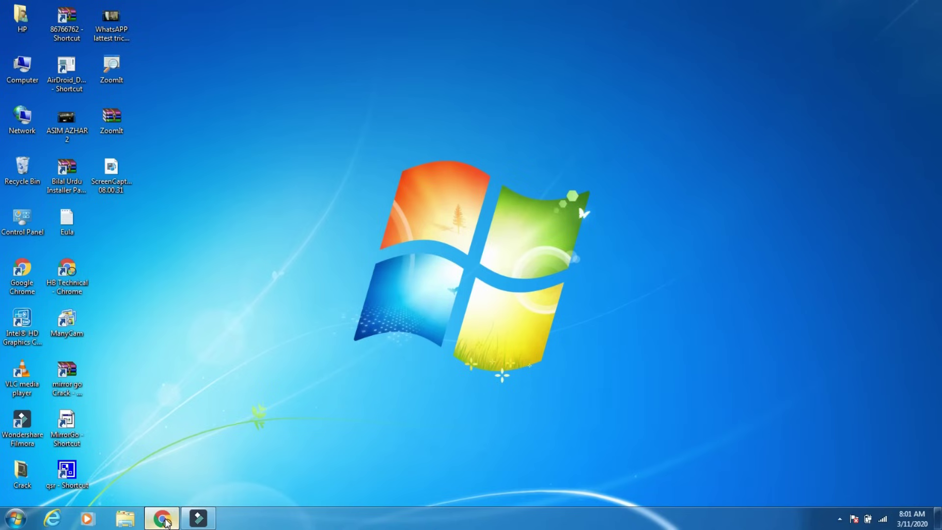
Switch to Chrome, open YouTube Studio for the signed-in channel, and return to the YouTube home page.
click(162, 518)
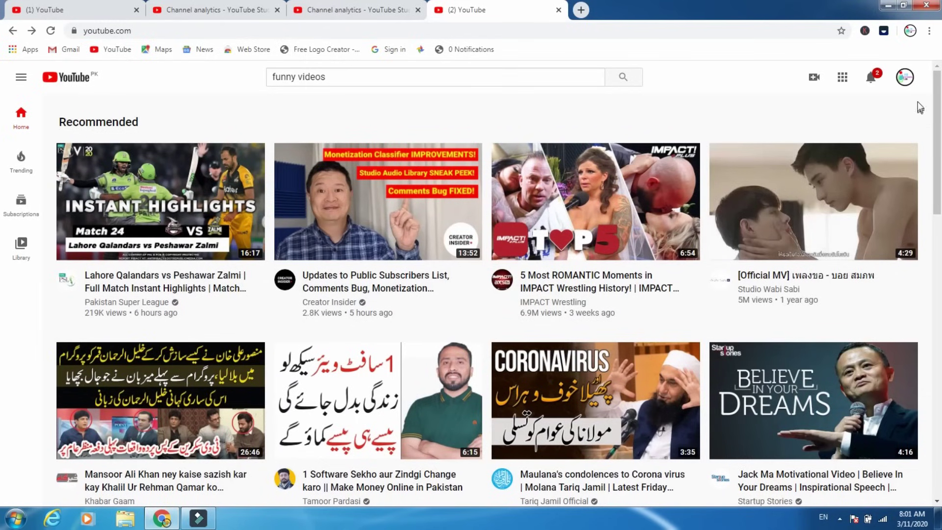
click(905, 78)
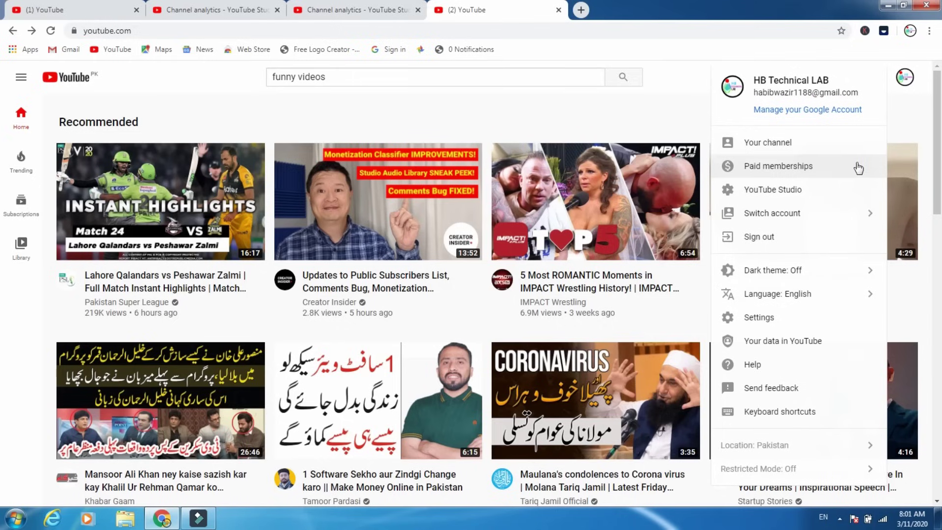
click(787, 192)
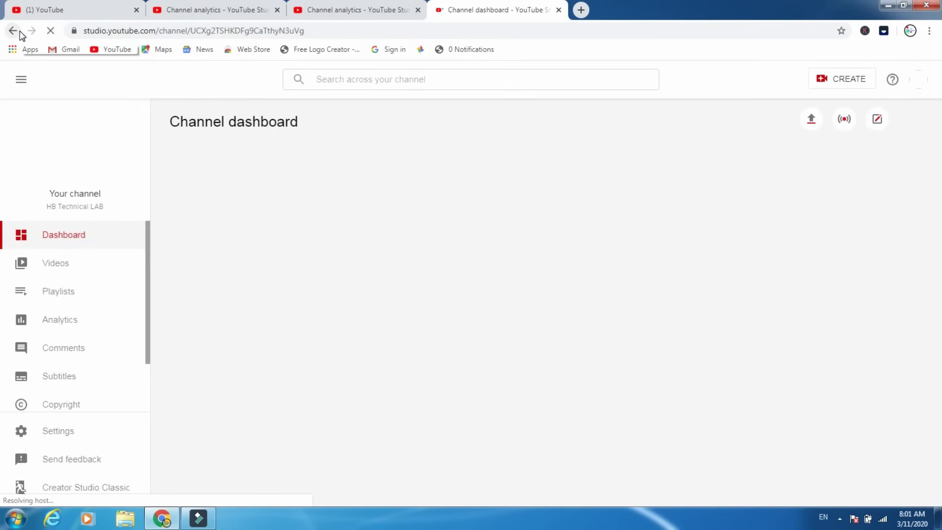
click(13, 31)
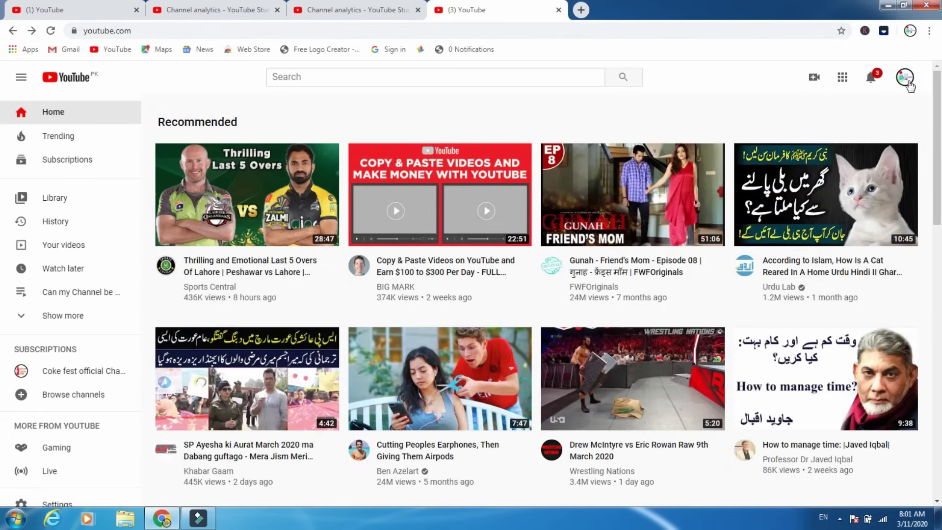
Look through the uploaded videos on your own channel page and return to the YouTube home page.
click(907, 83)
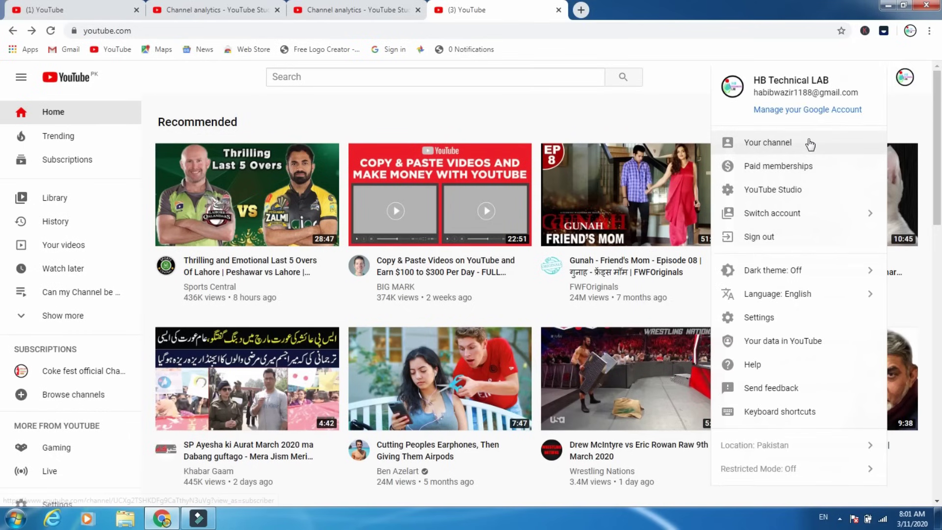
click(806, 140)
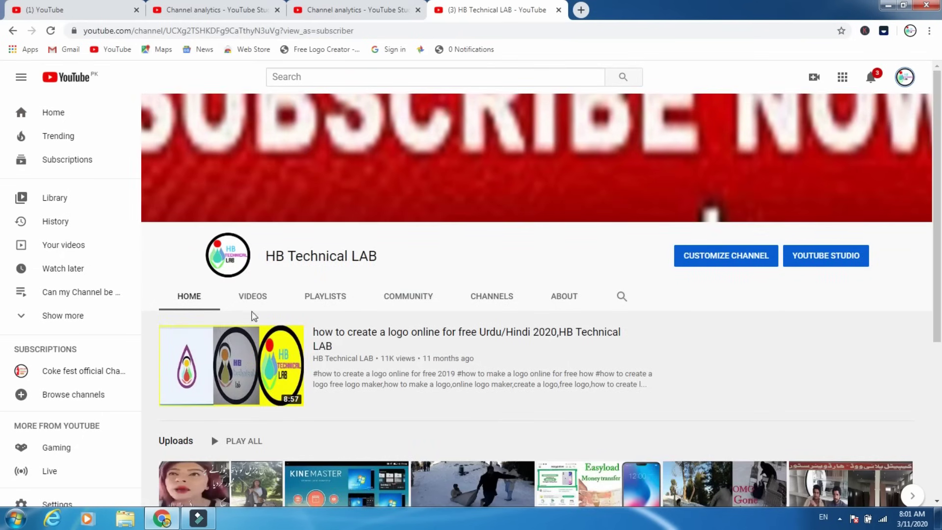
click(256, 298)
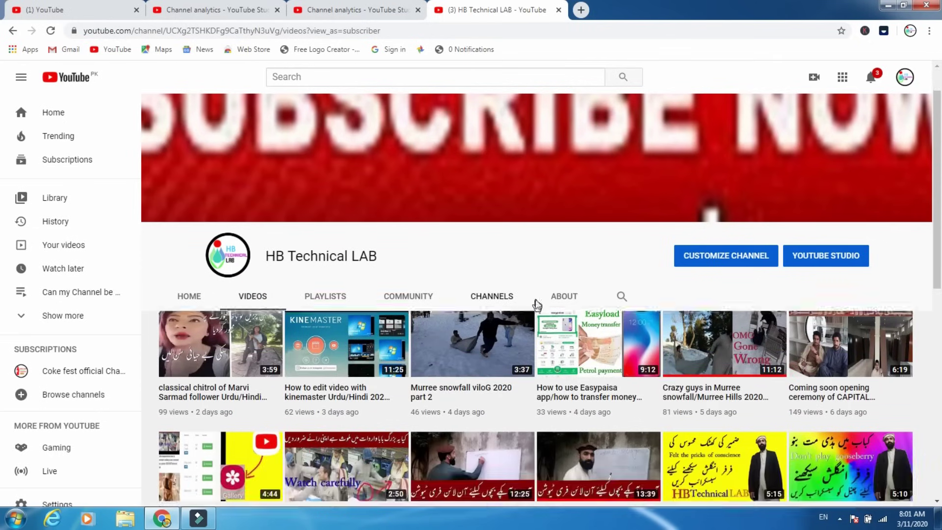
scroll(540, 304, down, 3)
scroll(579, 361, down, 2)
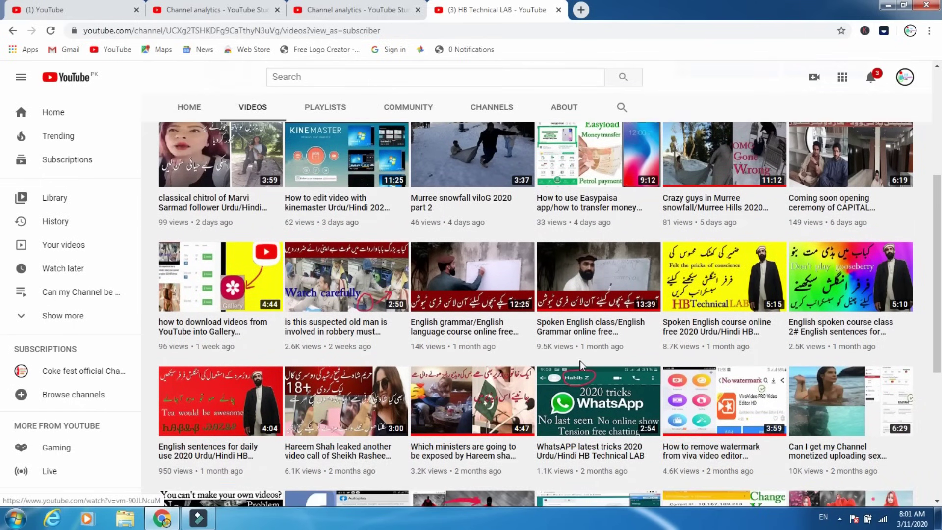
scroll(588, 365, down, 1)
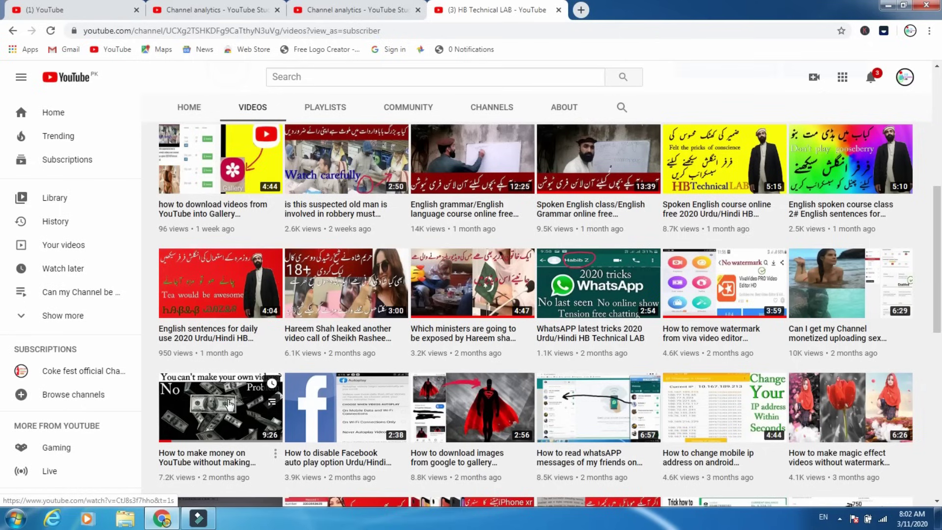
click(12, 31)
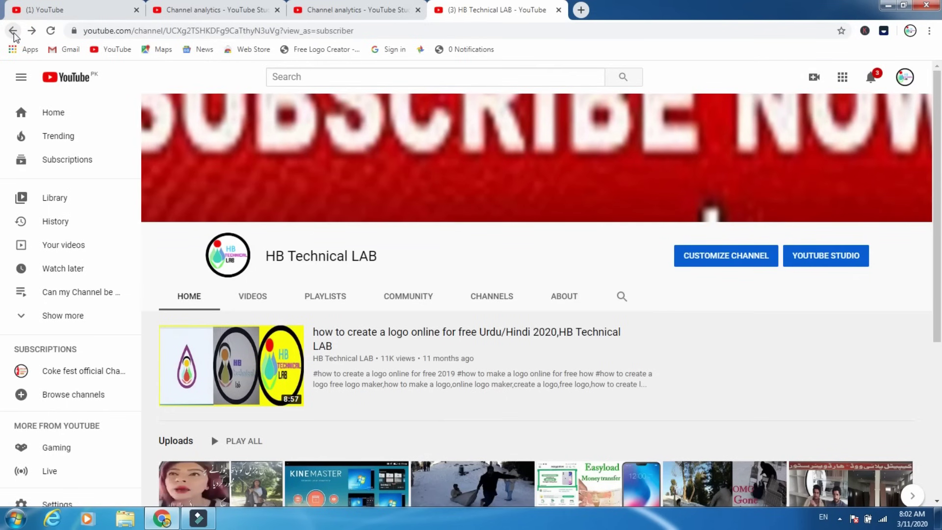
click(15, 31)
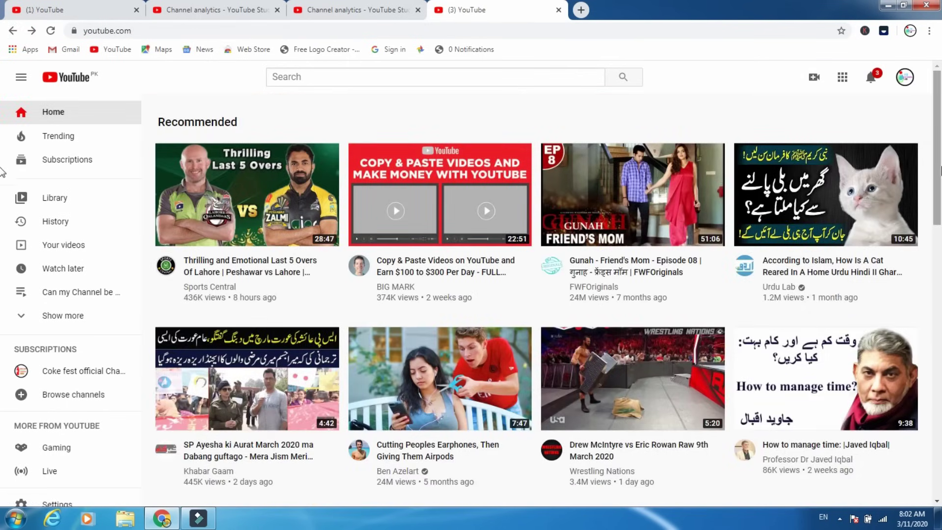
click(906, 81)
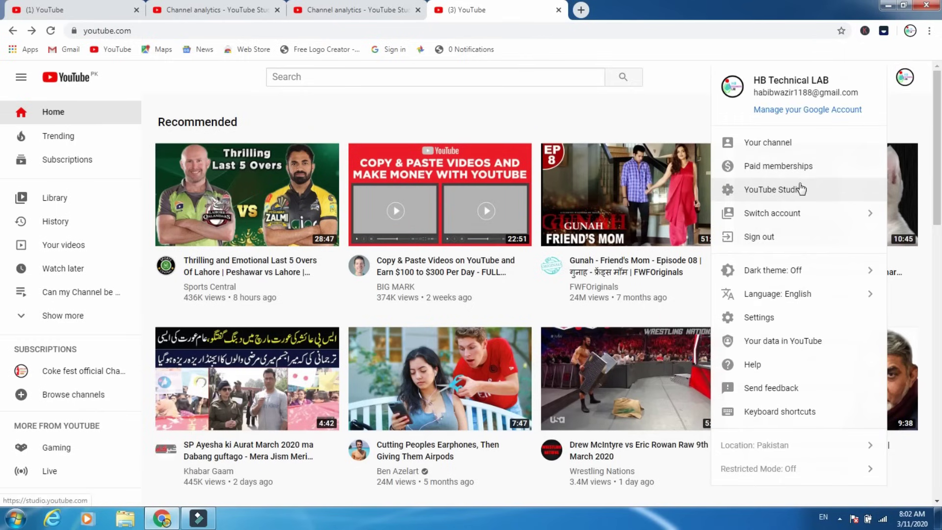
click(904, 114)
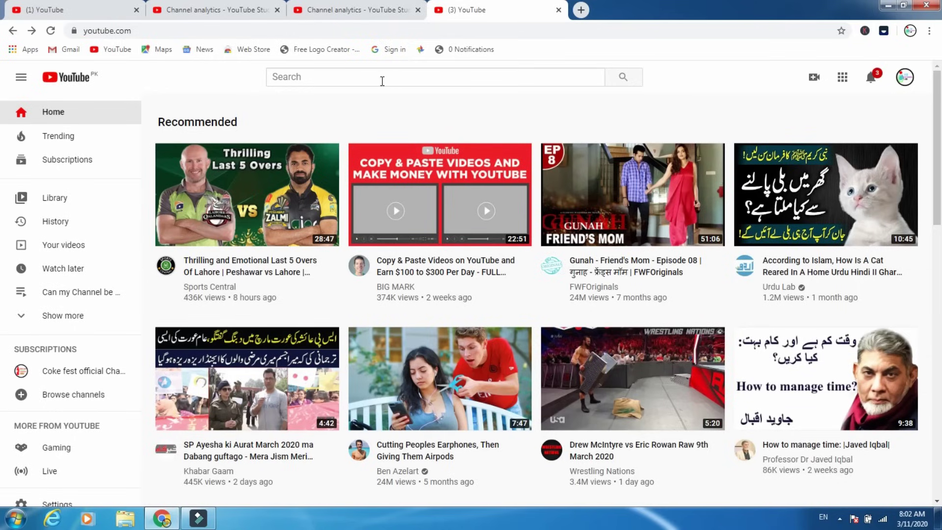
Search YouTube for "funny videos" and look through the first results.
click(347, 78)
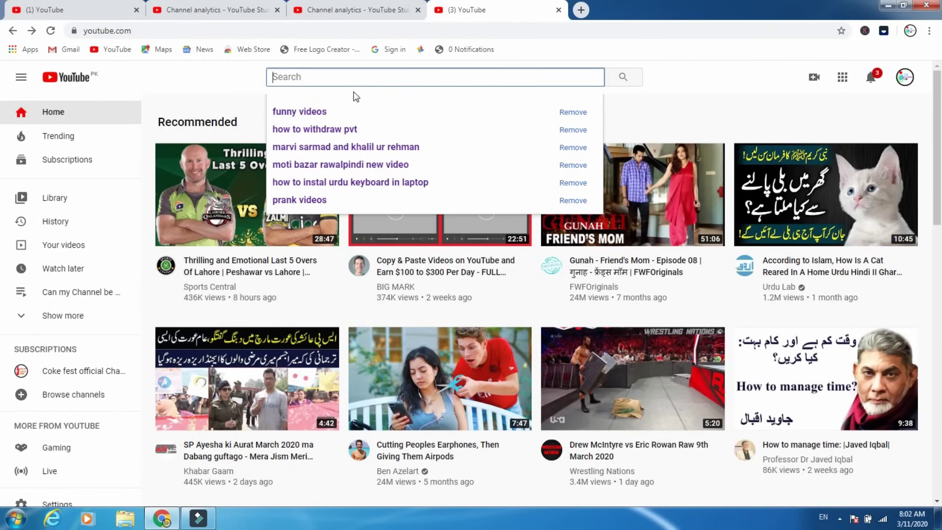
click(326, 114)
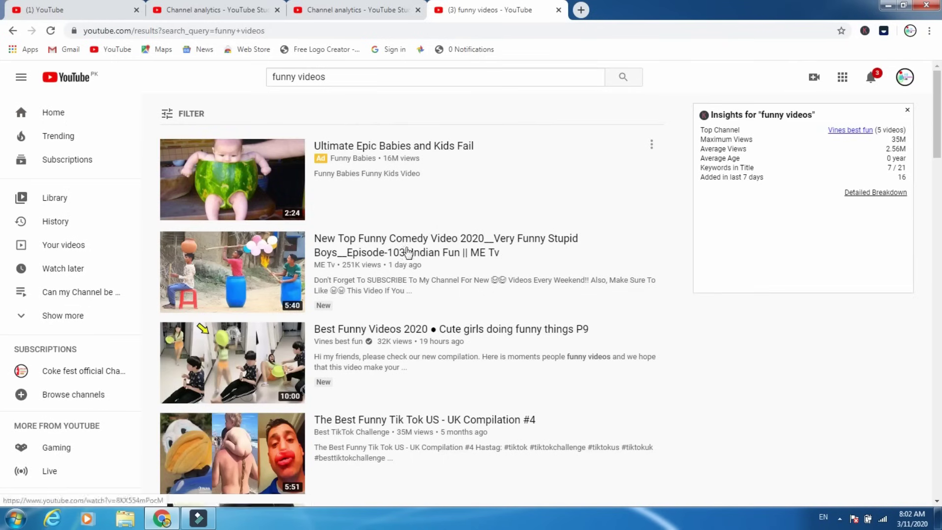
scroll(525, 317, down, 3)
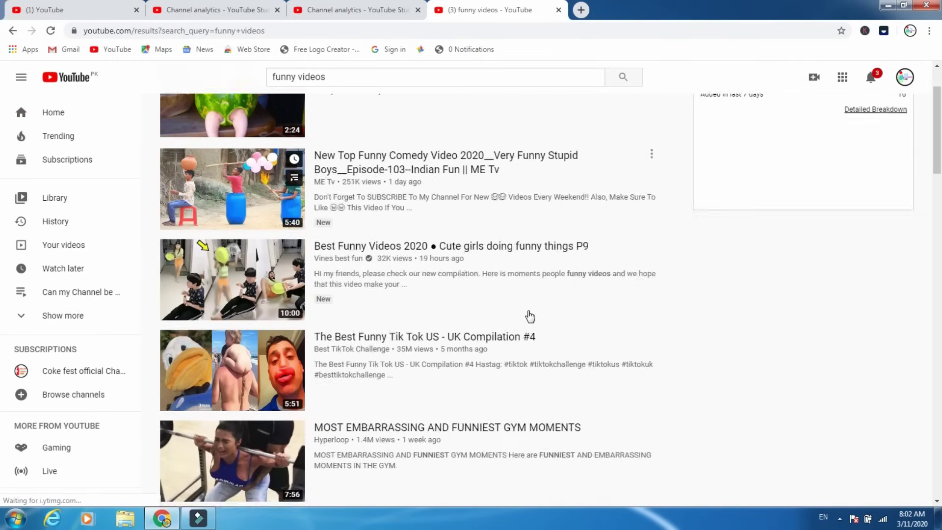
scroll(526, 322, up, 2)
scroll(527, 323, up, 1)
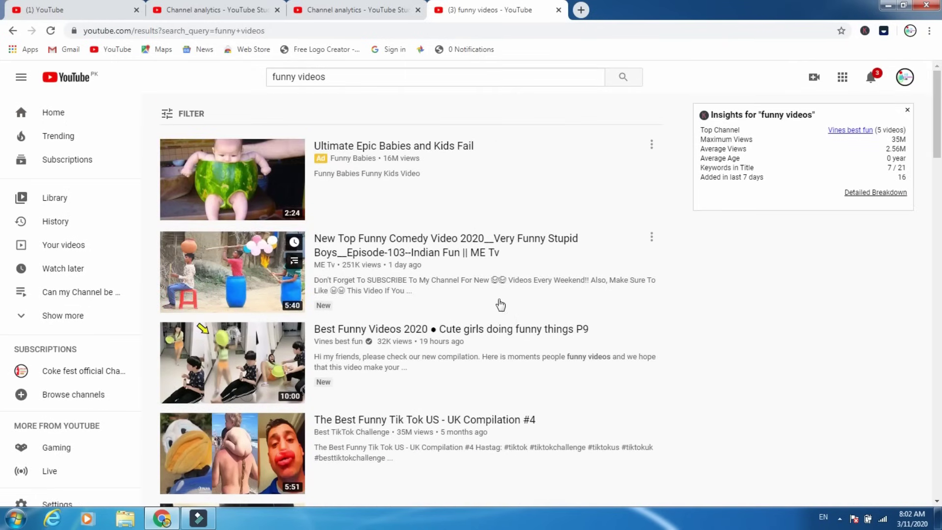
Filter the "funny videos" results by Creative Commons, look through the matching videos, and return to the home page.
click(167, 118)
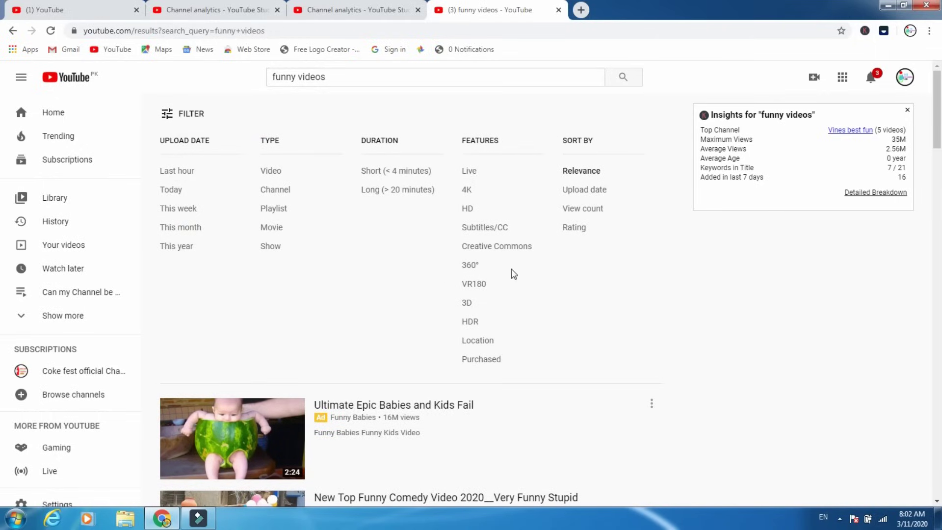
click(493, 250)
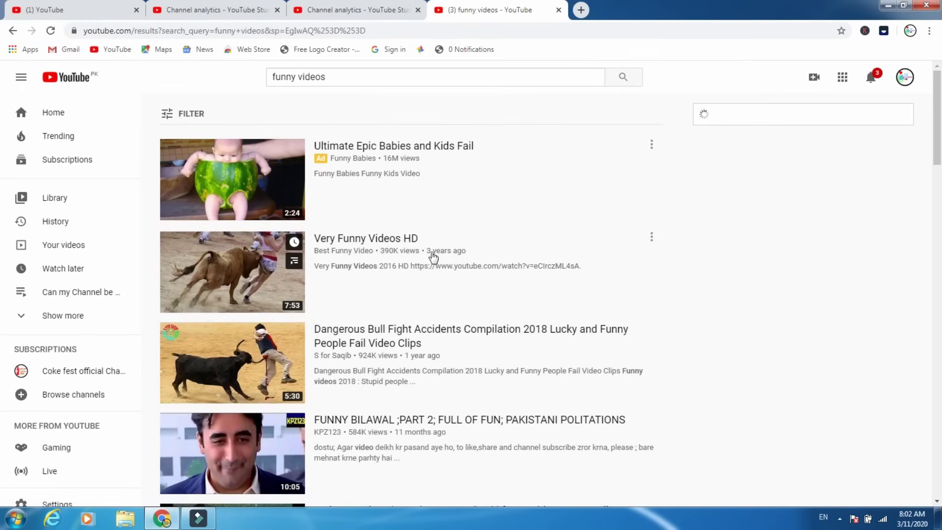
scroll(462, 290, down, 6)
mouse_move(458, 290)
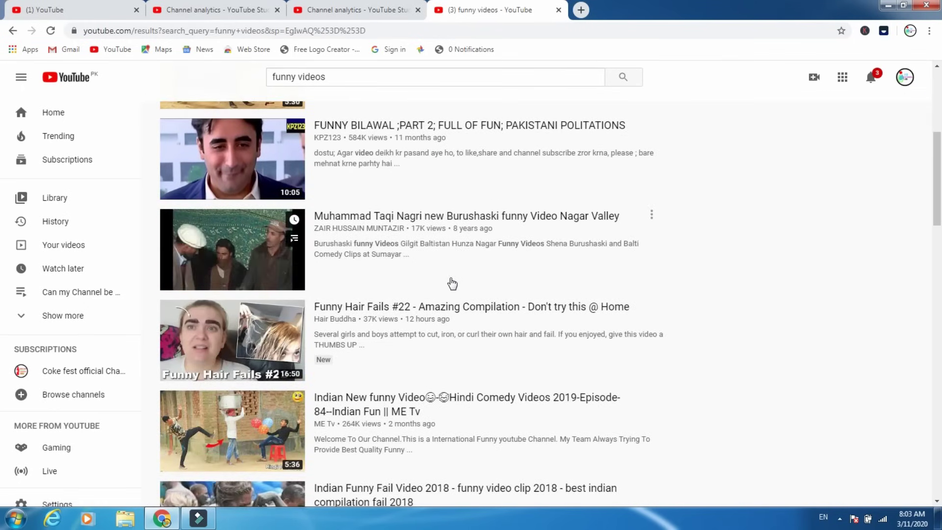
scroll(461, 287, down, 3)
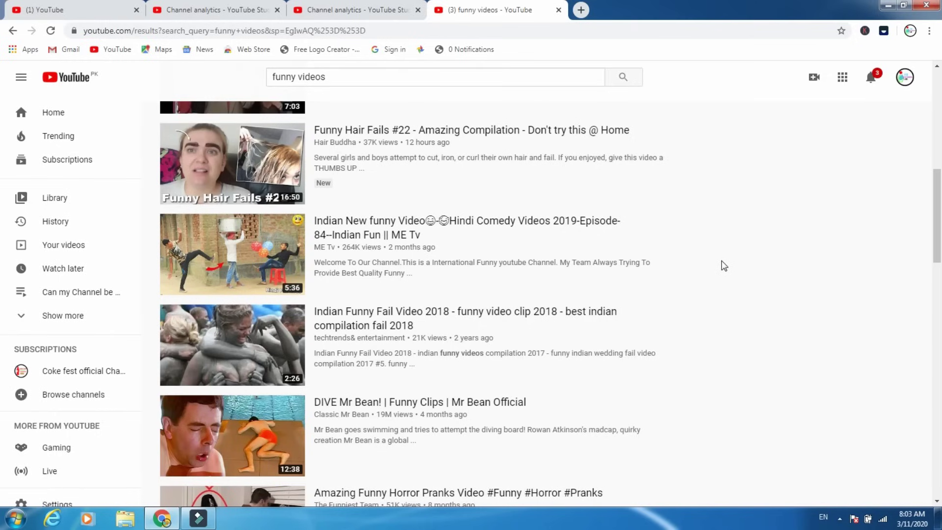
scroll(722, 263, up, 10)
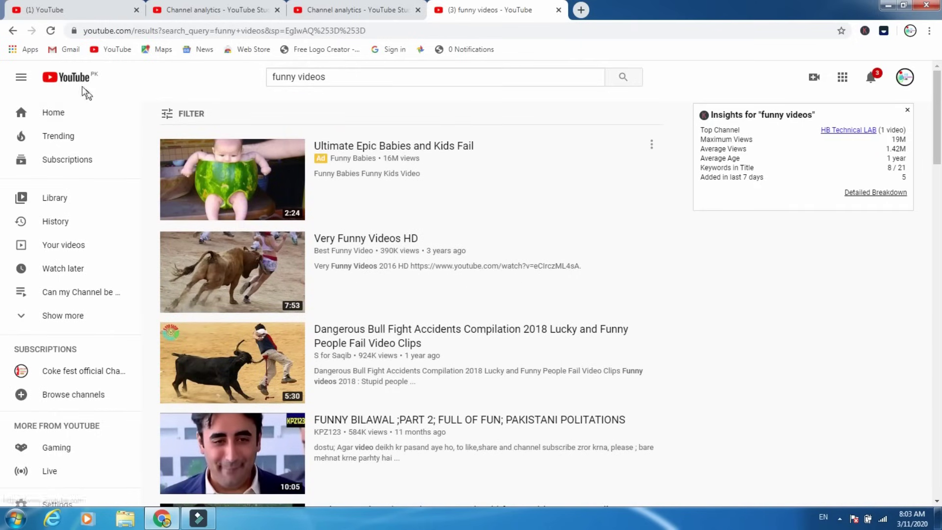
click(13, 31)
click(13, 31)
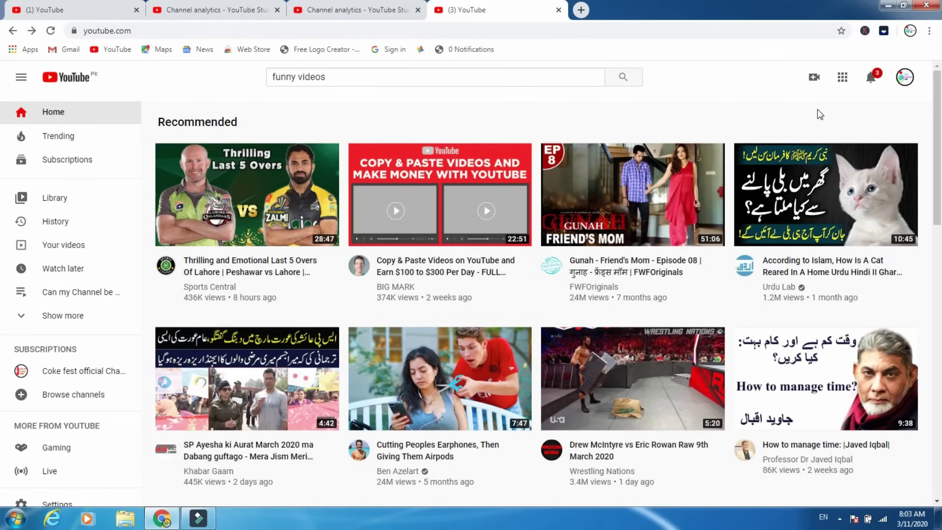
Open YouTube Studio and switch to Creator Studio Classic, skipping the feedback survey.
click(906, 80)
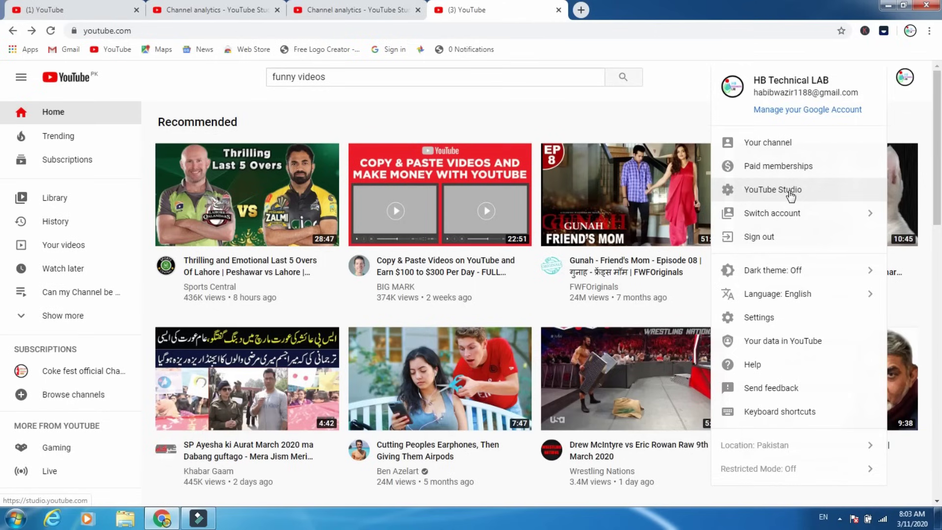
click(773, 189)
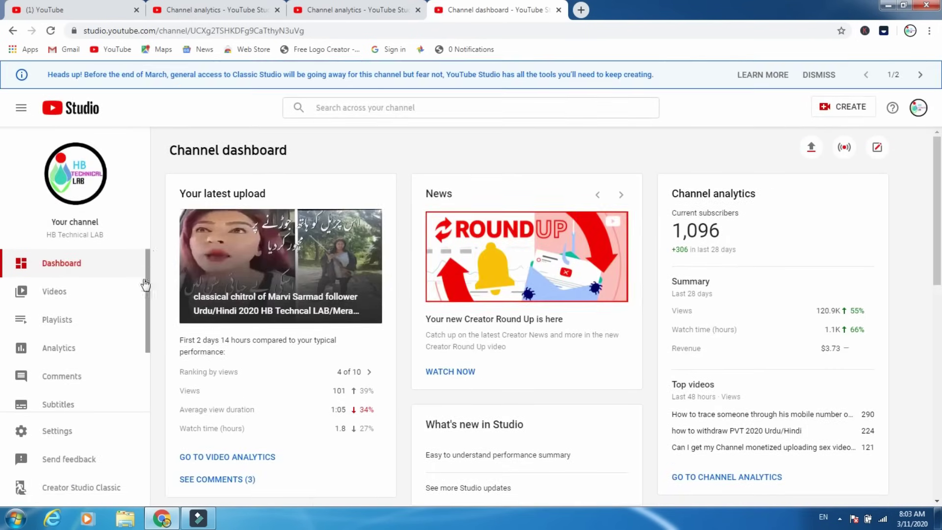
click(89, 488)
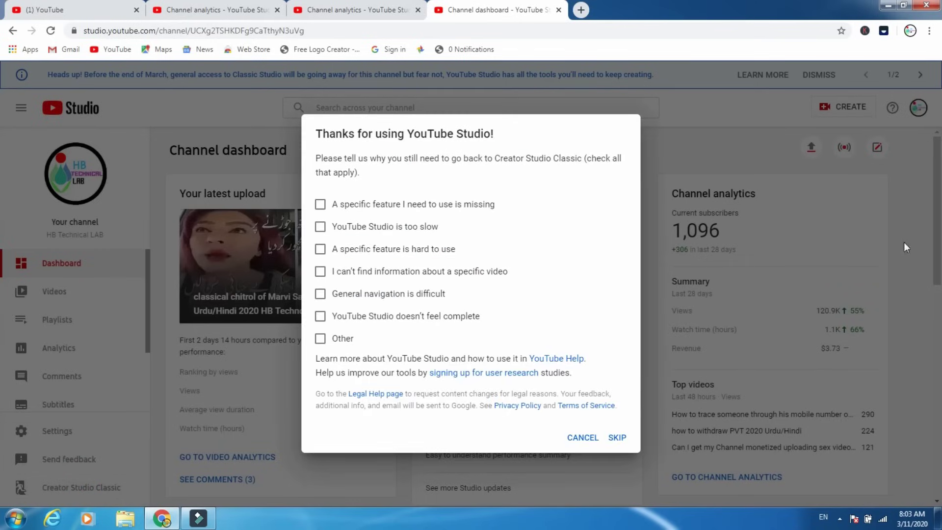
click(617, 437)
click(458, 467)
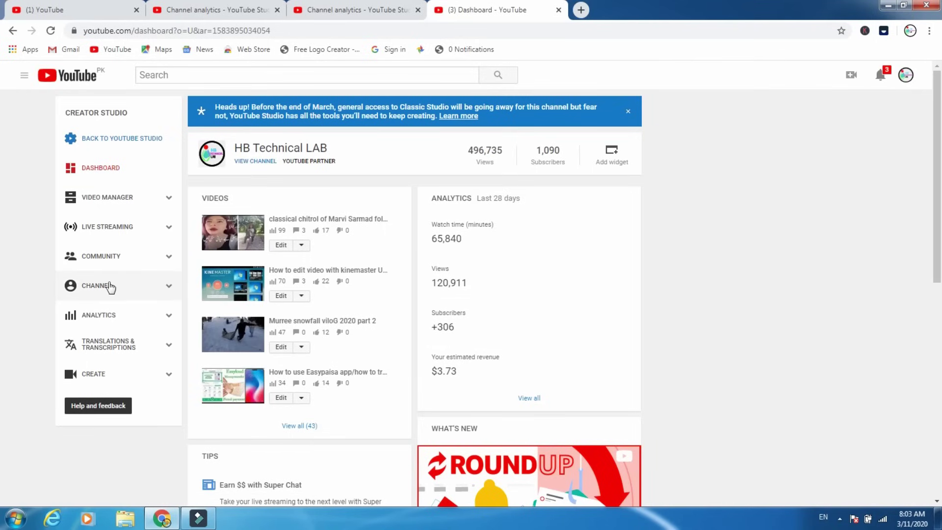
Open the channel's upload defaults and inspect the License options, dismissing the Windows color scheme prompt.
click(106, 285)
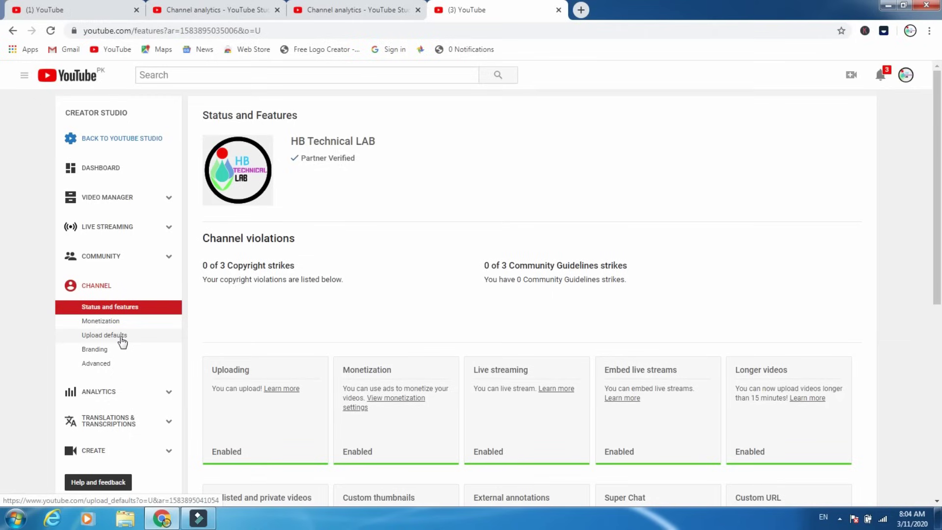
click(121, 337)
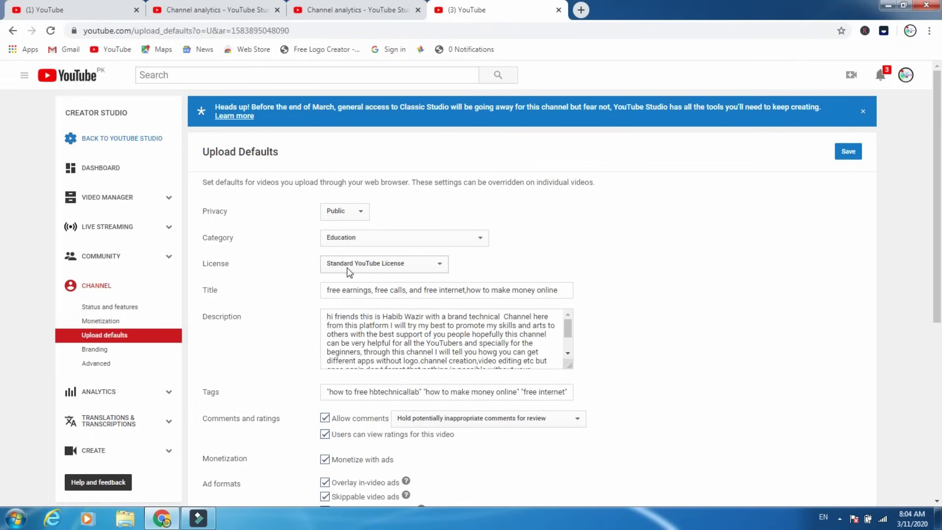
click(441, 265)
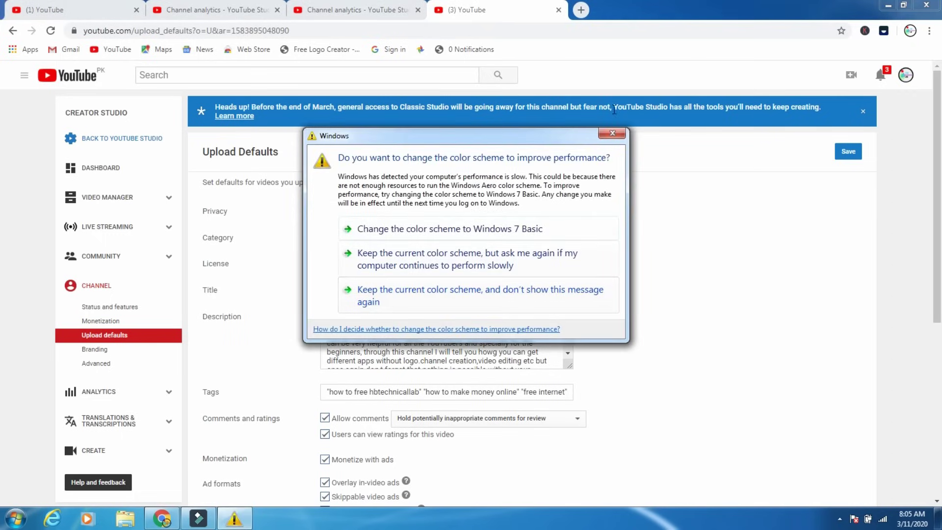
click(612, 133)
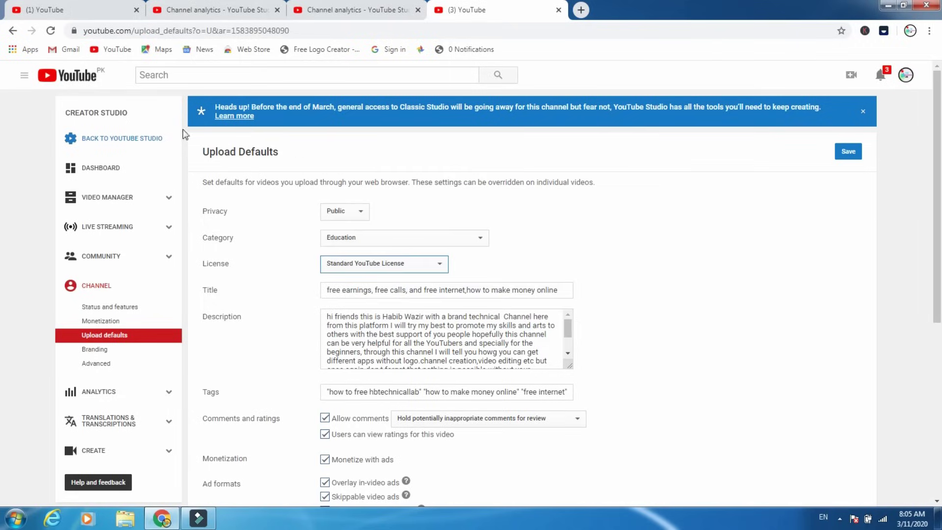
Return to the YouTube Studio channel dashboard and dismiss the Windows color scheme prompt.
click(14, 32)
click(14, 32)
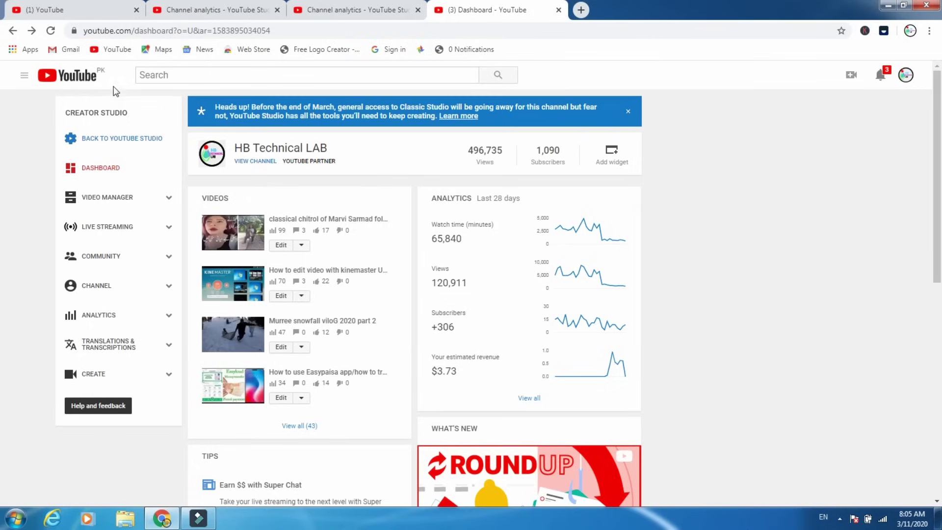
click(14, 38)
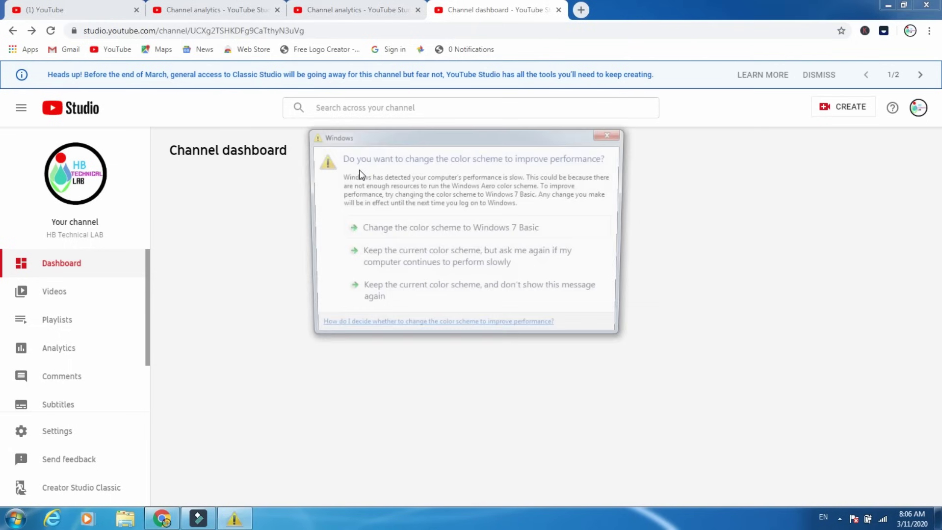
click(613, 134)
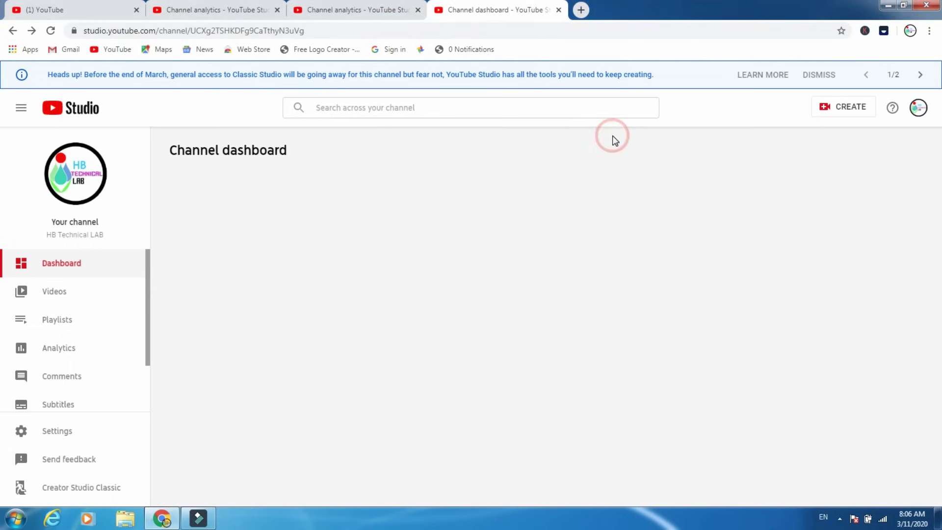